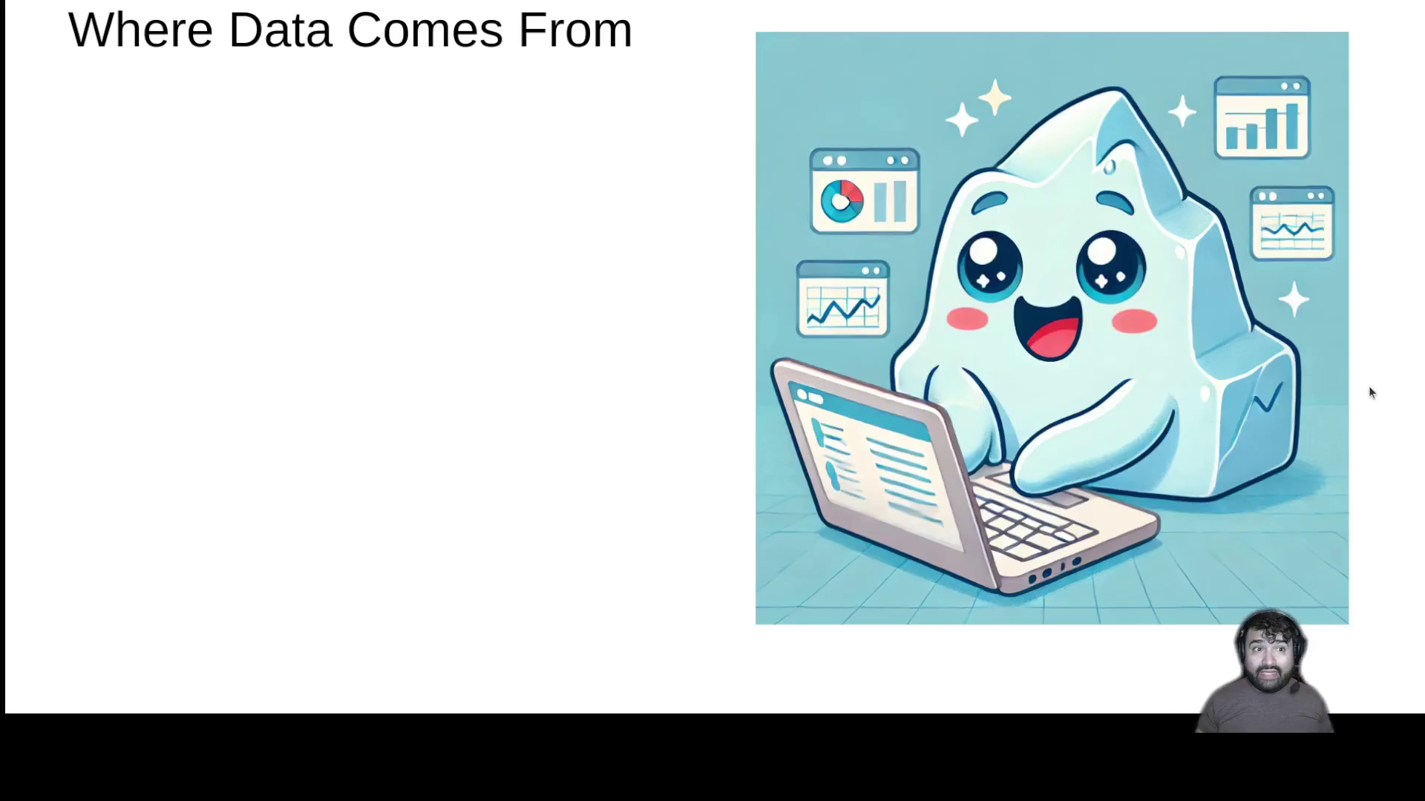
# - Reveal the structured-data-from-databases bullet, then the unstructured emails-and-sensors bullet
pyautogui.click(516, 350)
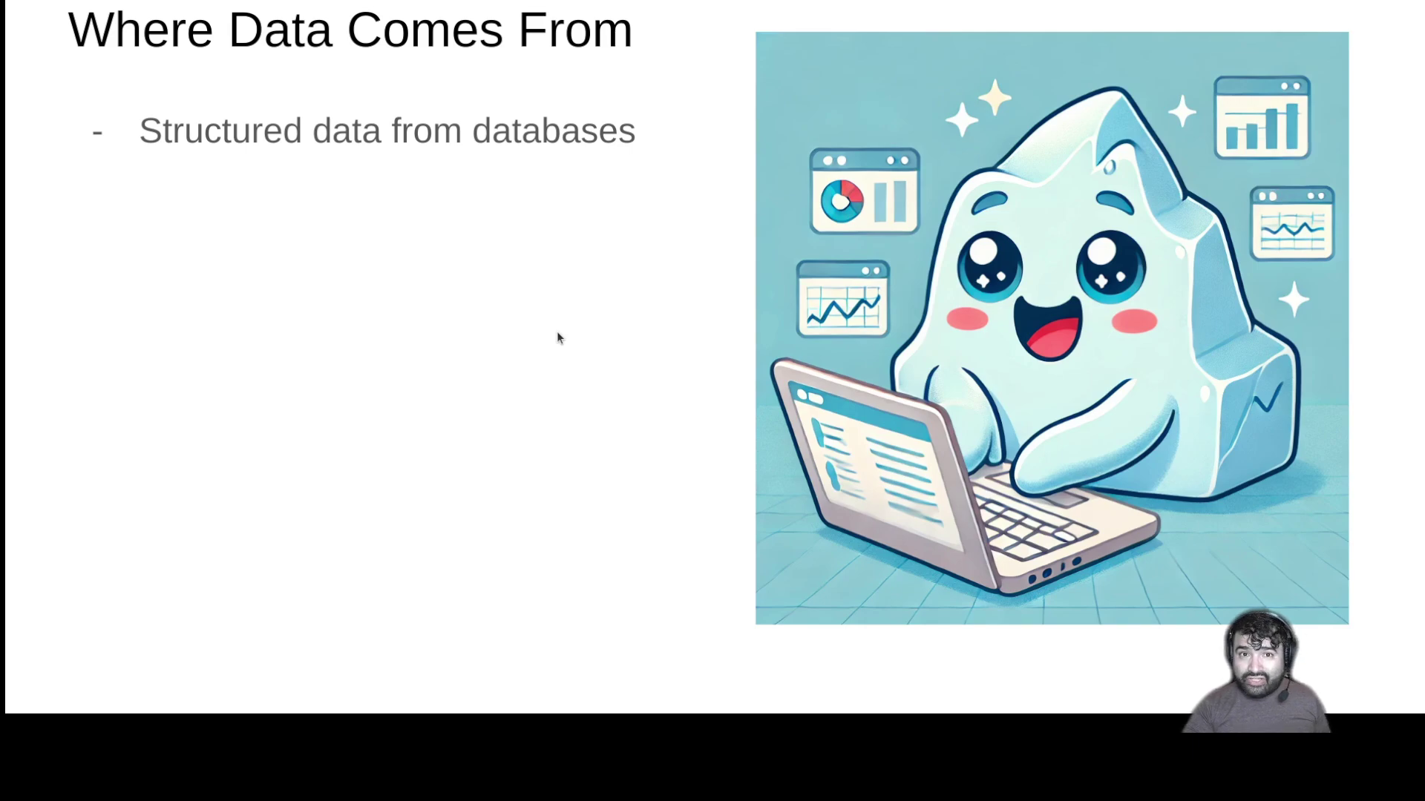
pyautogui.press('Right')
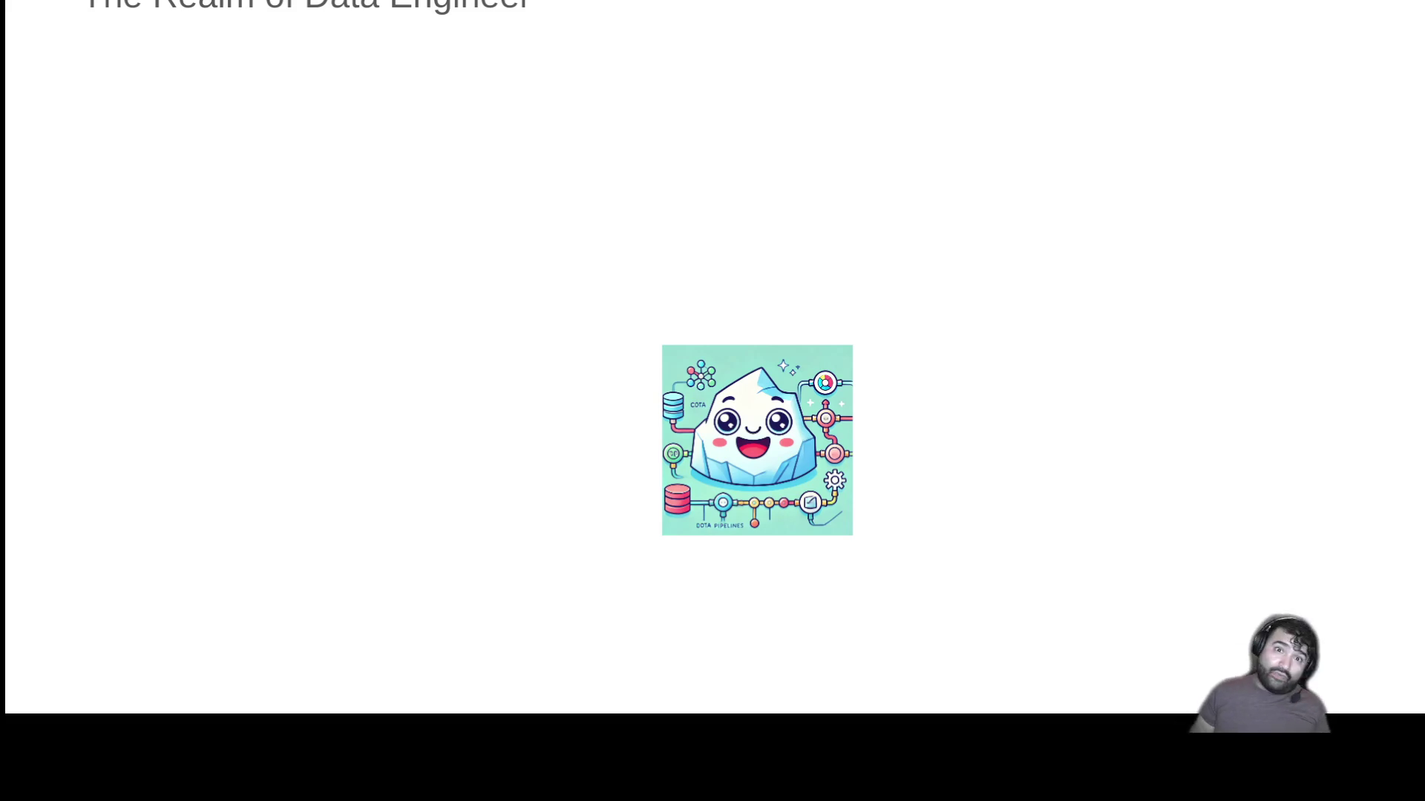
pyautogui.click(1003, 368)
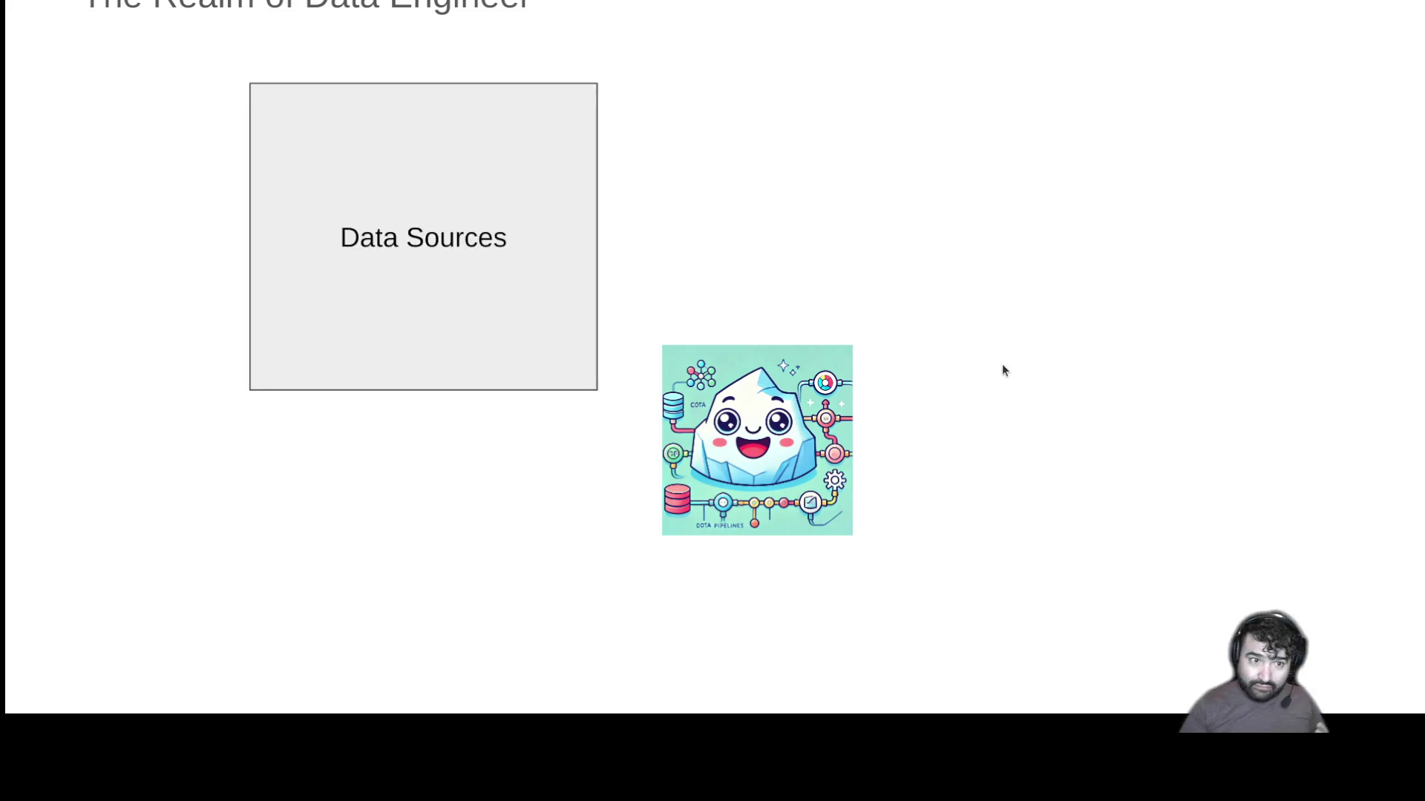